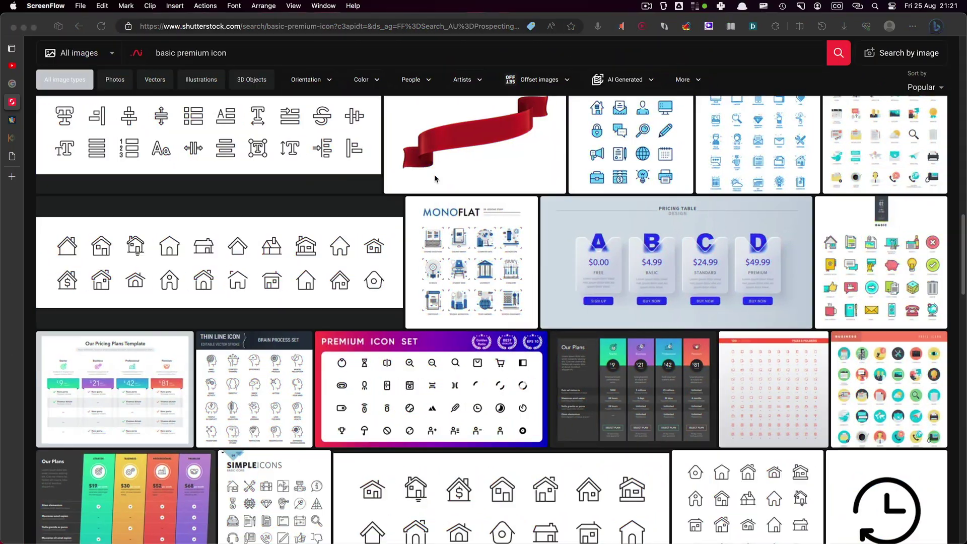
- Browse the basic premium icon results on Shutterstock and view the comparison table vector's page
{"action": "scroll", "coordinate": [436, 175], "scroll_direction": "down", "scroll_amount": 5}
{"action": "scroll", "coordinate": [435, 178], "scroll_direction": "down", "scroll_amount": 5}
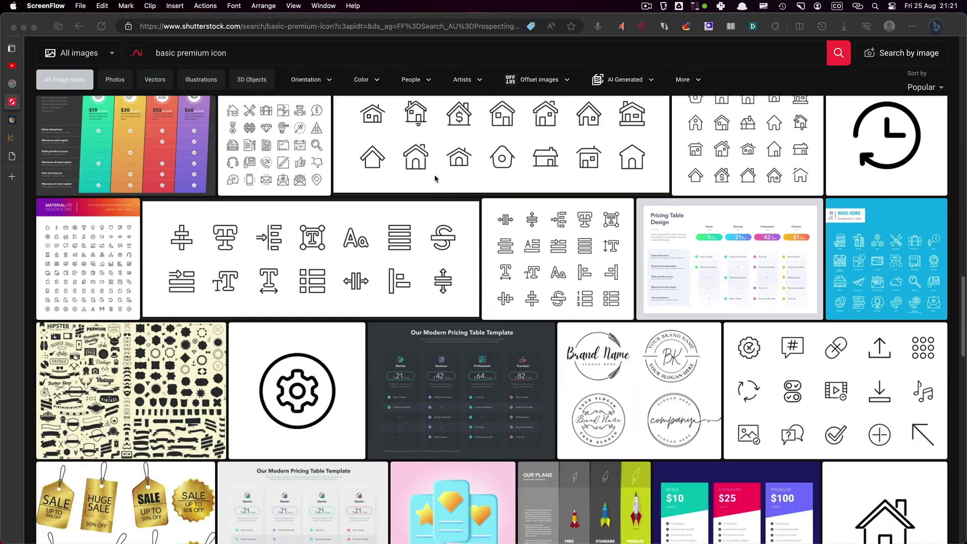
{"action": "scroll", "coordinate": [436, 178], "scroll_direction": "down", "scroll_amount": 10}
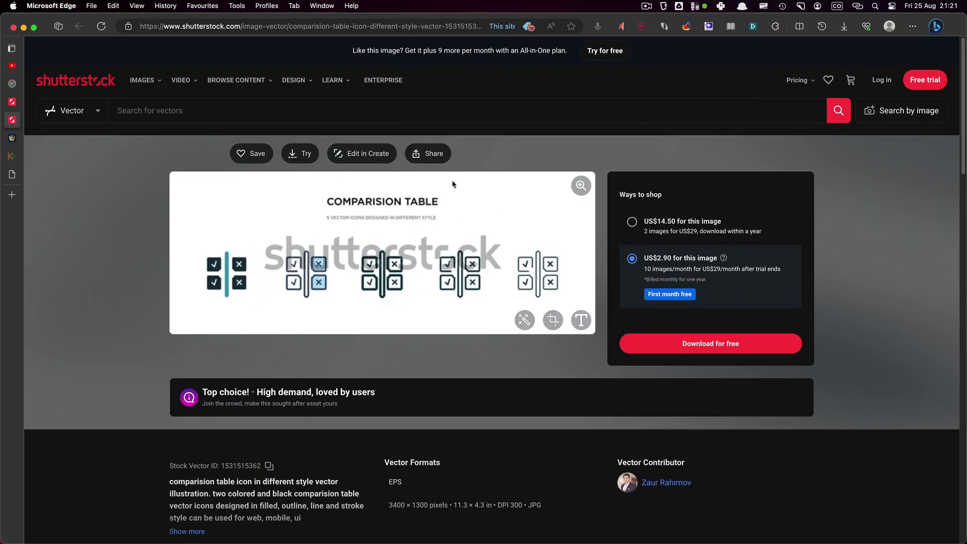
{"action": "scroll", "coordinate": [452, 179], "scroll_direction": "down", "scroll_amount": 3}
{"action": "scroll", "coordinate": [299, 167], "scroll_direction": "up", "scroll_amount": 3}
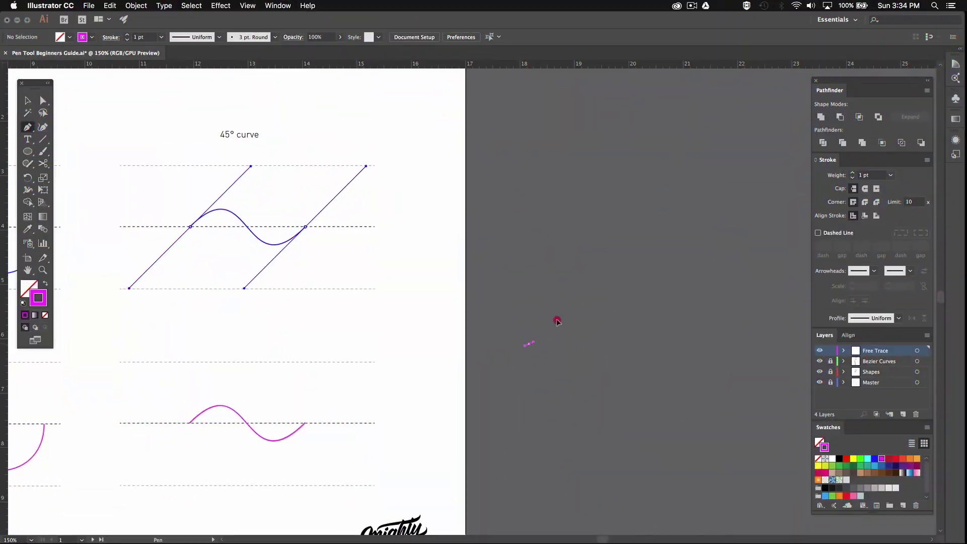
- Switch to Illustrator and draw a wavy freehand path with the Pen tool in the empty area beside the artboard
{"action": "left_click_drag", "start_coordinate": [557, 322], "coordinate": [568, 303]}
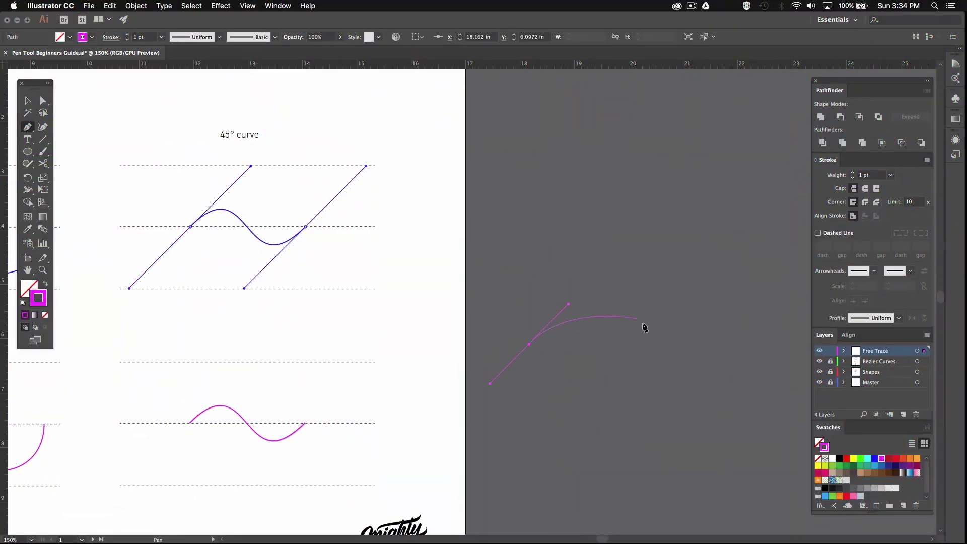
{"action": "left_click_drag", "start_coordinate": [690, 292], "coordinate": [692, 287]}
{"action": "left_click_drag", "start_coordinate": [738, 413], "coordinate": [736, 413]}
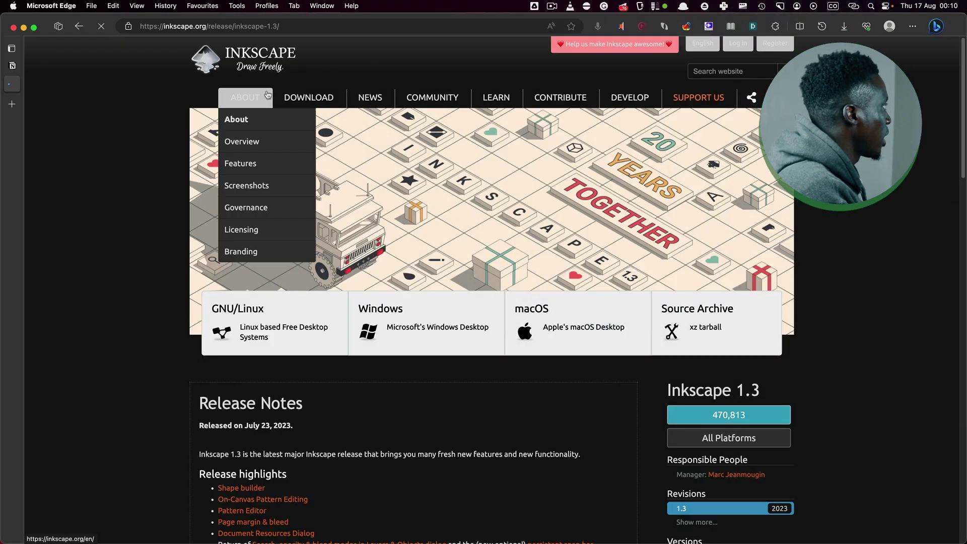
- Switch to the browser and download the Inkscape 1.3 dmg for macOS arm64 from the Inkscape website
{"action": "left_click", "coordinate": [295, 98]}
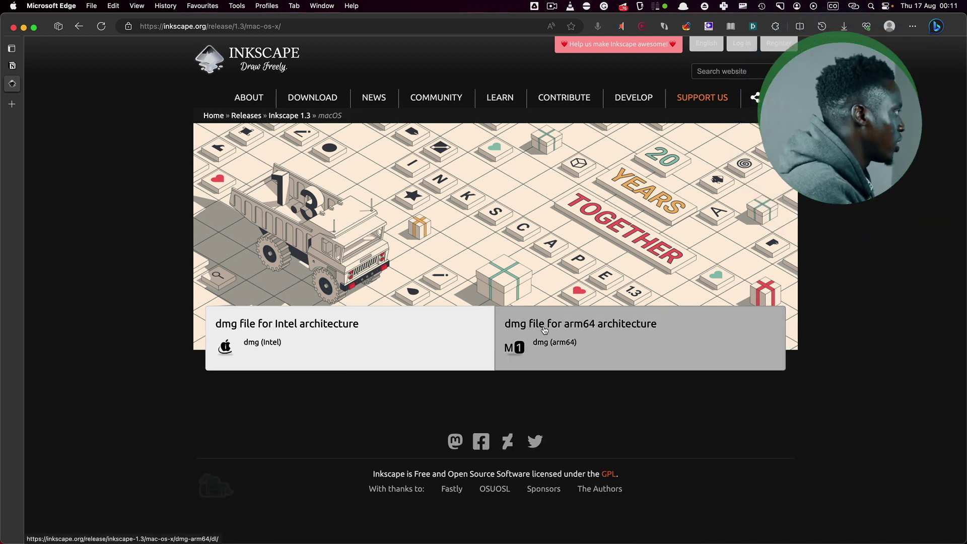
{"action": "left_click", "coordinate": [607, 344]}
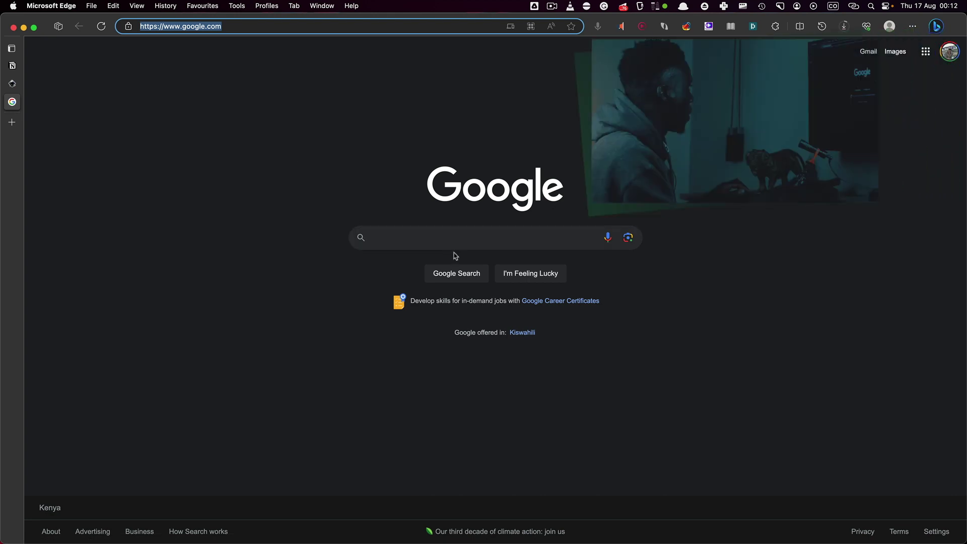
- Search Google for "complicated tractor icon"
{"action": "left_click", "coordinate": [455, 239]}
{"action": "type", "text": "complicat"}
{"action": "key", "text": "BackSpace"}
{"action": "type", "text": "d trac"}
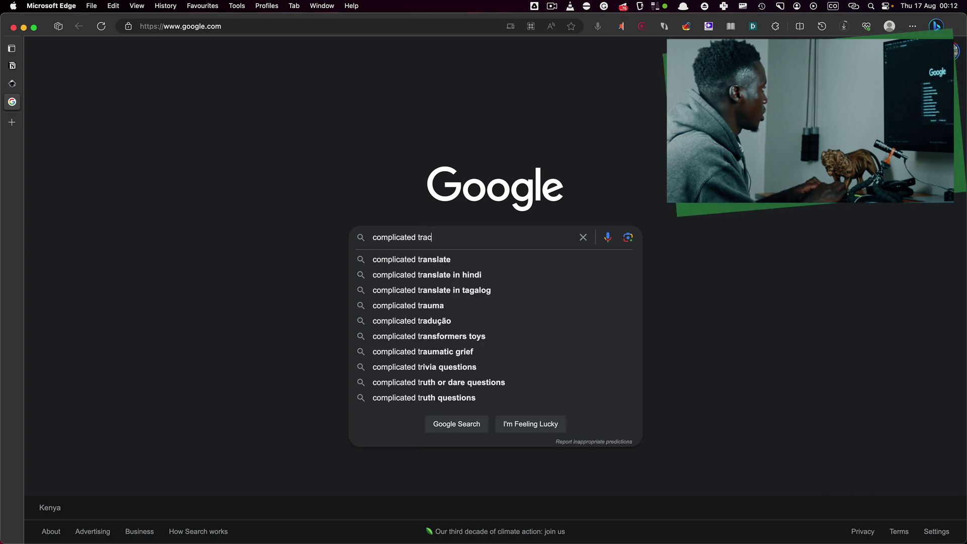
{"action": "type", "text": "tor icon"}
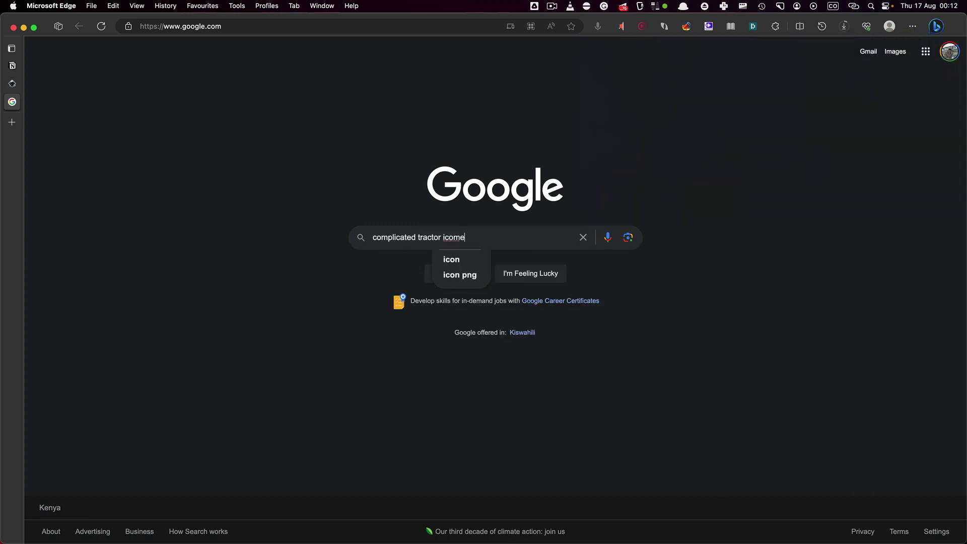
{"action": "key", "text": "Return"}
- Find the black tractor and trailer picture from DXFforCNC in the image results and copy the image
{"action": "scroll", "coordinate": [227, 201], "scroll_direction": "down", "scroll_amount": 10}
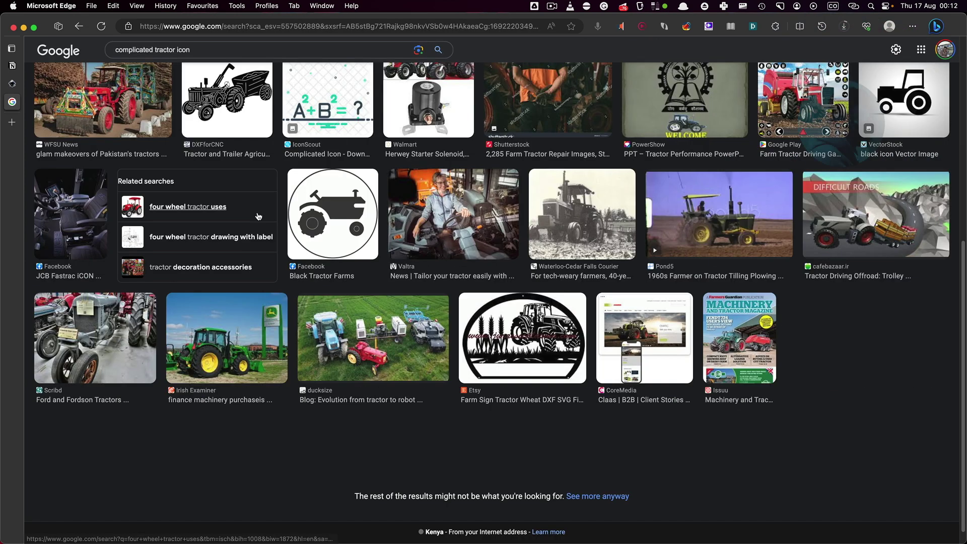
{"action": "scroll", "coordinate": [259, 217], "scroll_direction": "up", "scroll_amount": 2}
{"action": "scroll", "coordinate": [258, 217], "scroll_direction": "up", "scroll_amount": 5}
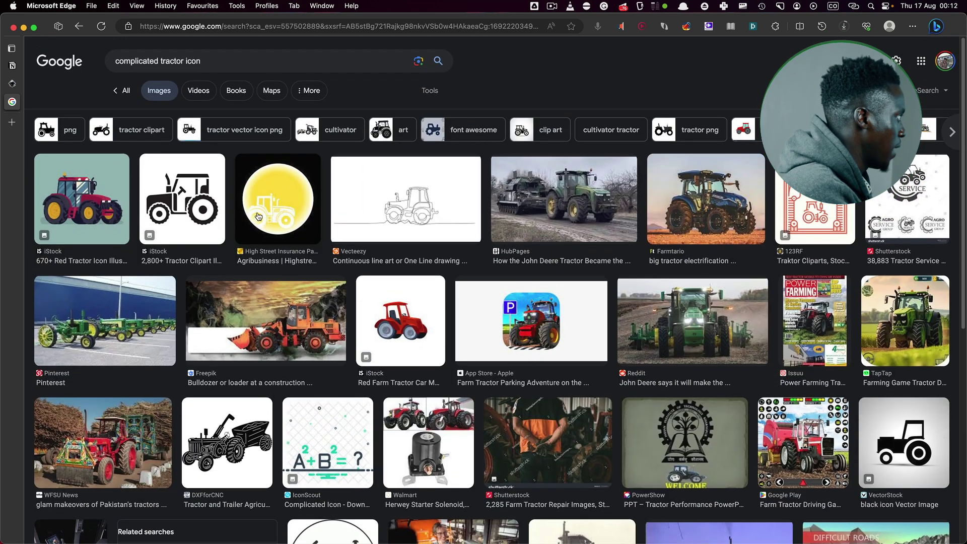
{"action": "scroll", "coordinate": [259, 216], "scroll_direction": "down", "scroll_amount": 3}
{"action": "left_click", "coordinate": [227, 303]}
{"action": "right_click", "coordinate": [807, 461]}
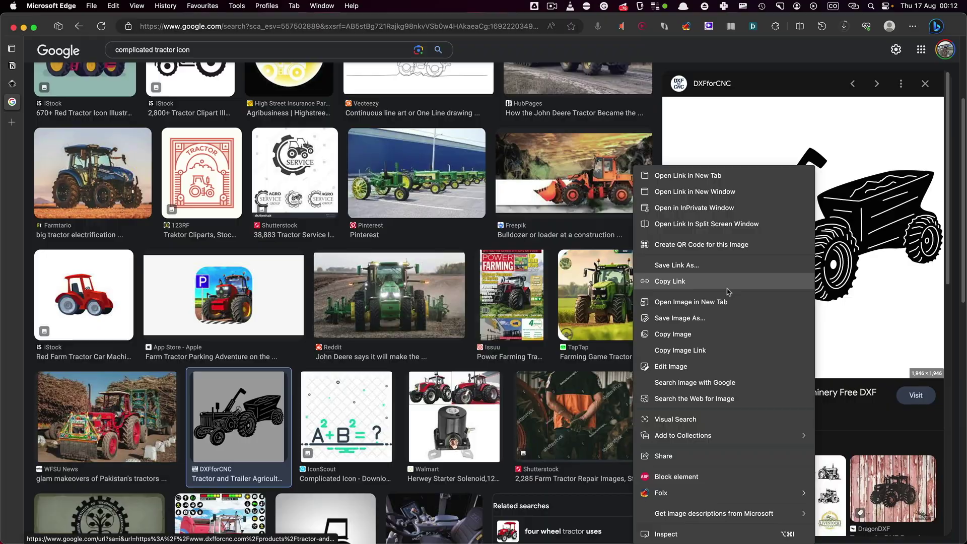
{"action": "left_click", "coordinate": [696, 334]}
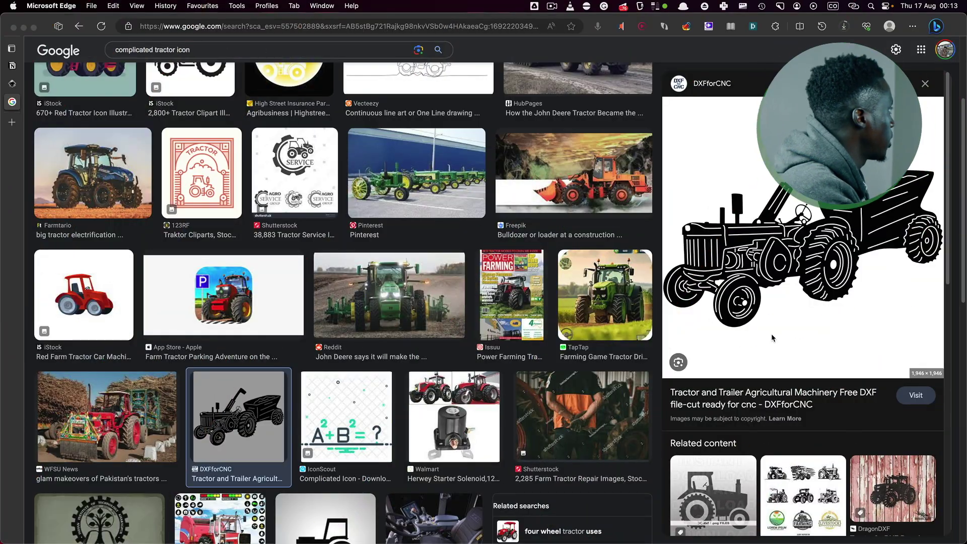
- Switch to Inkscape, create a new document and paste the copied tractor image into it
{"action": "key", "text": "super+Tab"}
{"action": "left_click", "coordinate": [41, 5]}
{"action": "mouse_move", "coordinate": [66, 5]}
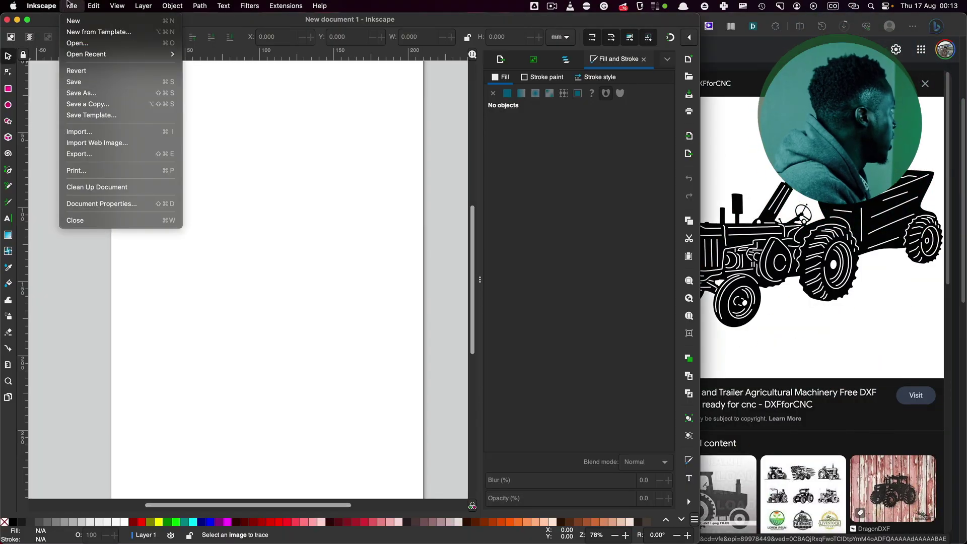
{"action": "left_click", "coordinate": [78, 22]}
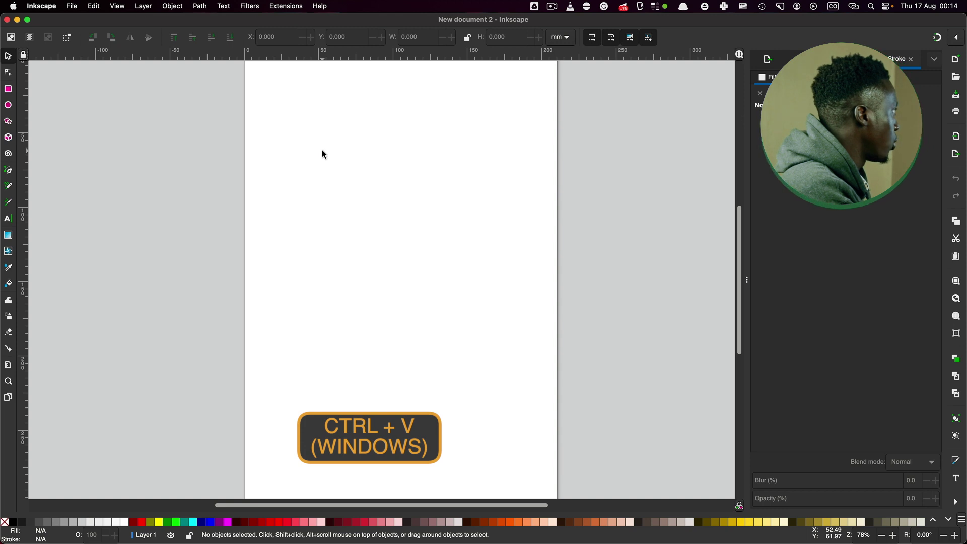
{"action": "key", "text": "super+v"}
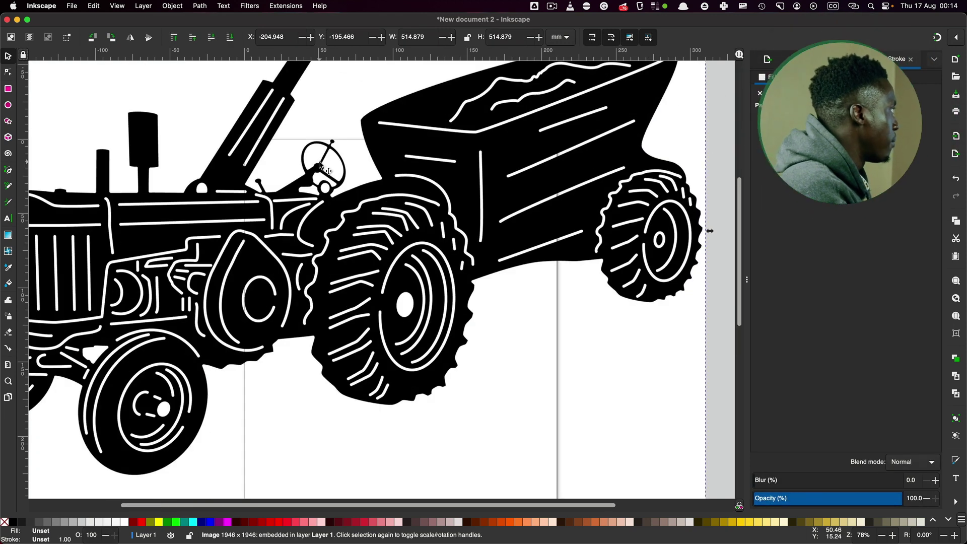
{"action": "scroll", "coordinate": [320, 165], "scroll_direction": "down", "scroll_amount": 3}
{"action": "scroll", "coordinate": [324, 165], "scroll_direction": "up", "scroll_amount": 2}
{"action": "scroll", "coordinate": [324, 164], "scroll_direction": "down", "scroll_amount": 2}
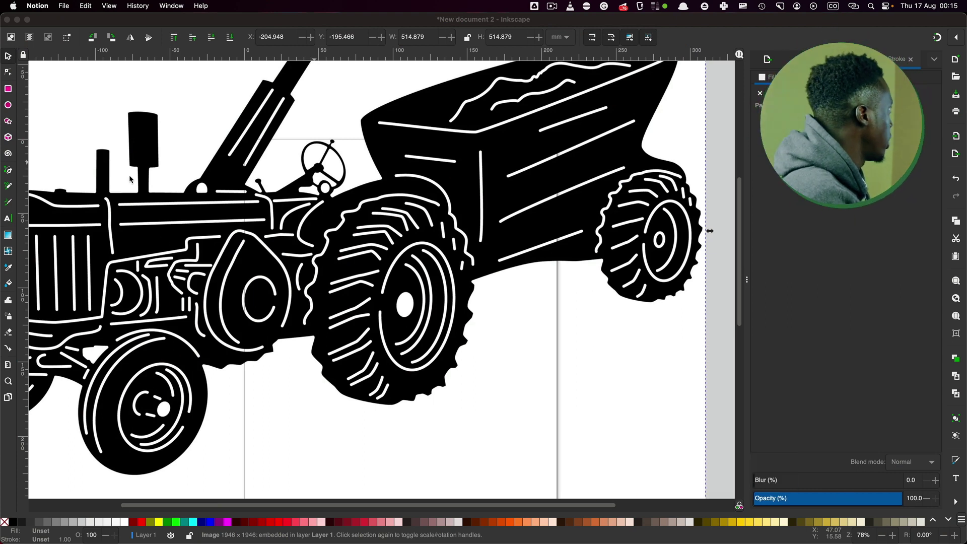
- Trace the tractor image with Trace Bitmap as a single scan, using brightness cutoff at threshold 0.450
{"action": "left_click", "coordinate": [69, 14]}
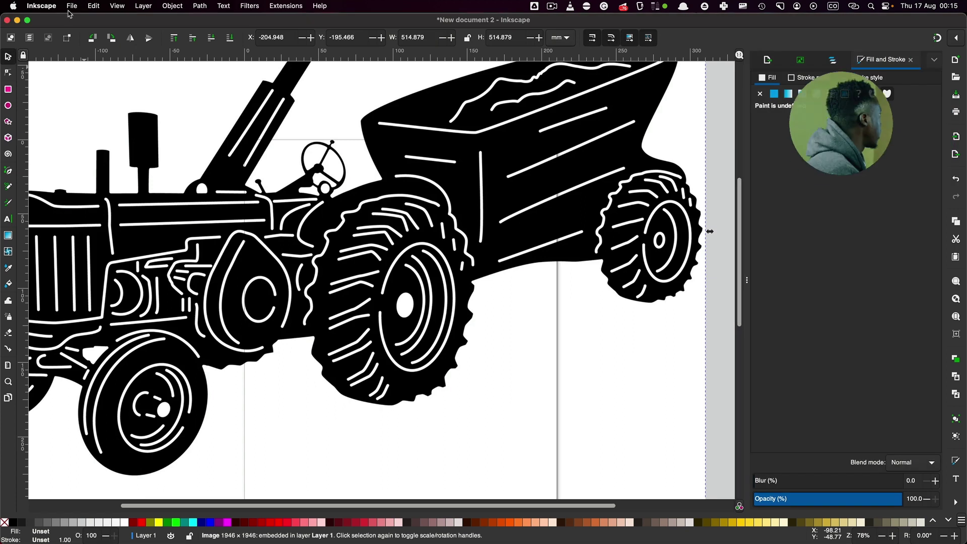
{"action": "left_click", "coordinate": [143, 5]}
{"action": "left_click", "coordinate": [150, 20]}
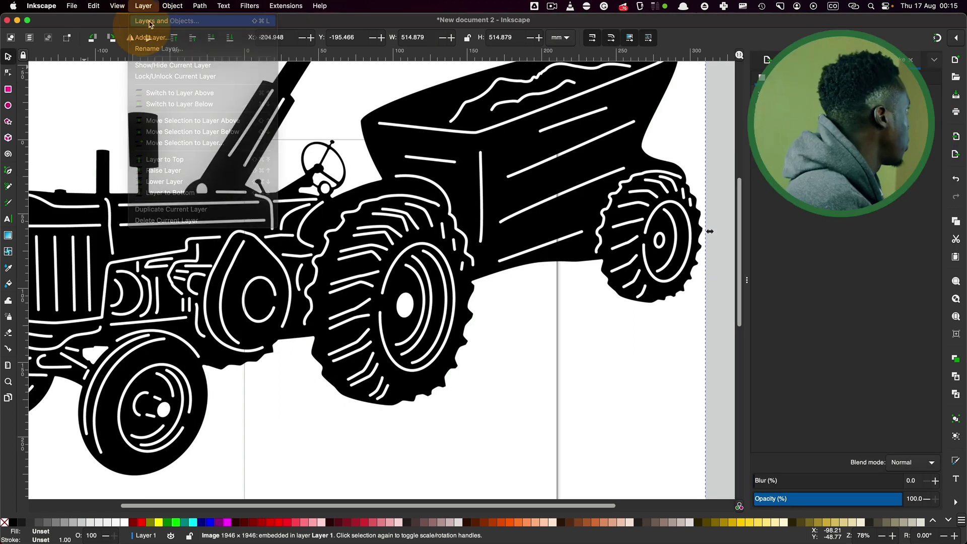
{"action": "left_click", "coordinate": [172, 6]}
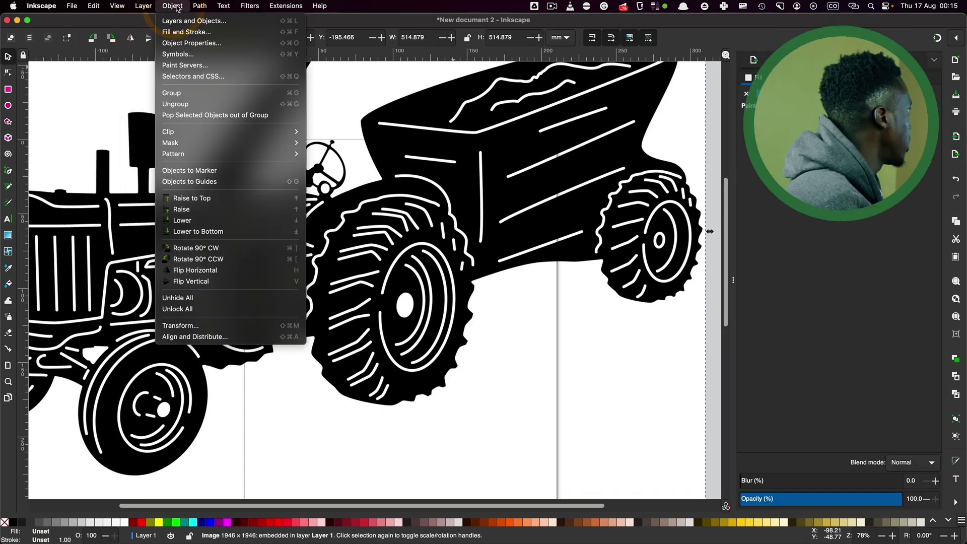
{"action": "left_click", "coordinate": [169, 31]}
{"action": "left_click", "coordinate": [203, 6]}
{"action": "left_click", "coordinate": [222, 39]}
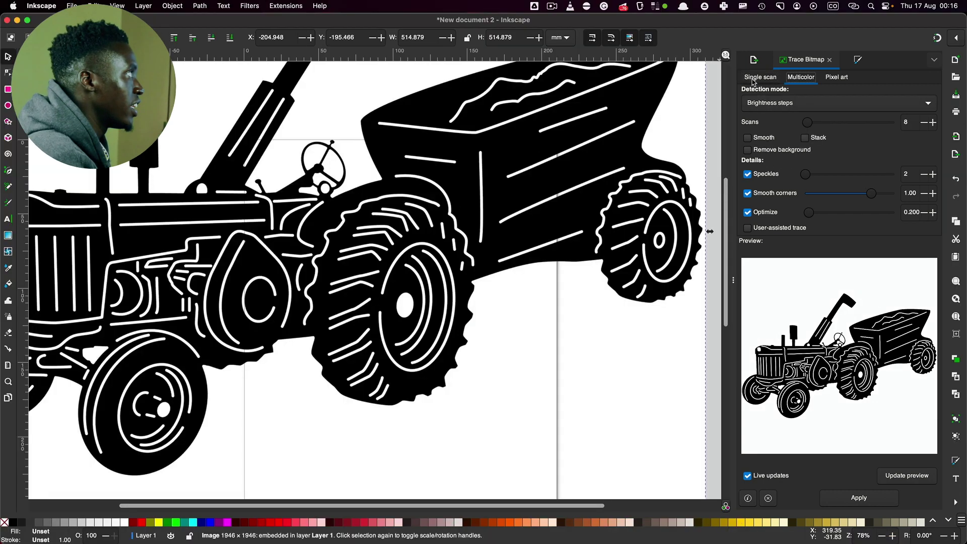
{"action": "left_click", "coordinate": [799, 81]}
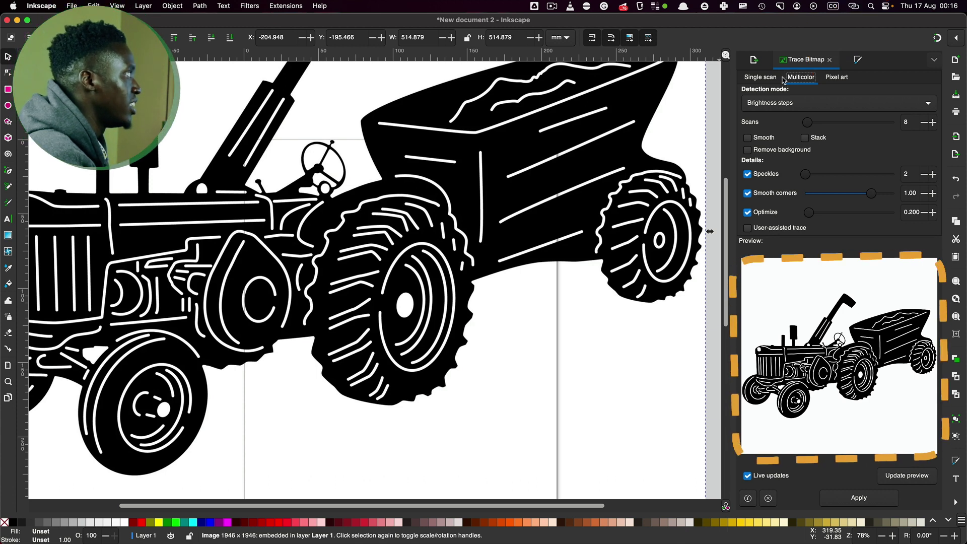
{"action": "left_click", "coordinate": [755, 79]}
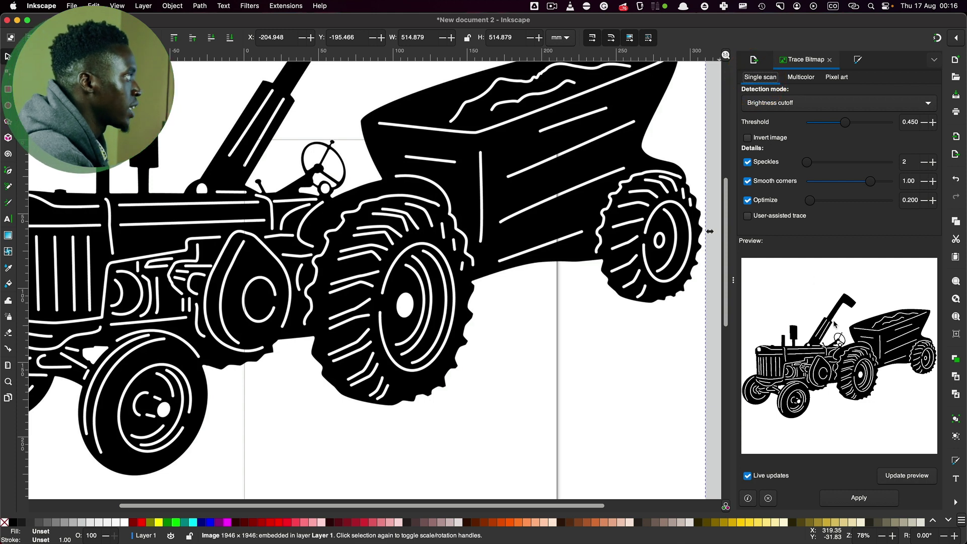
{"action": "left_click", "coordinate": [858, 498]}
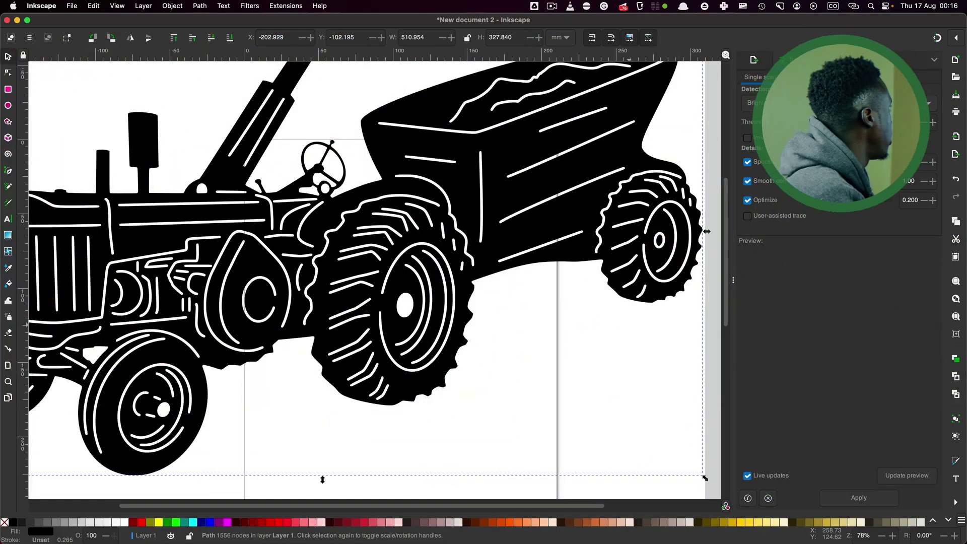
- Delete the original bitmap image from Layer 1 in Layers and Objects, keeping only the traced path
{"action": "left_click", "coordinate": [146, 7]}
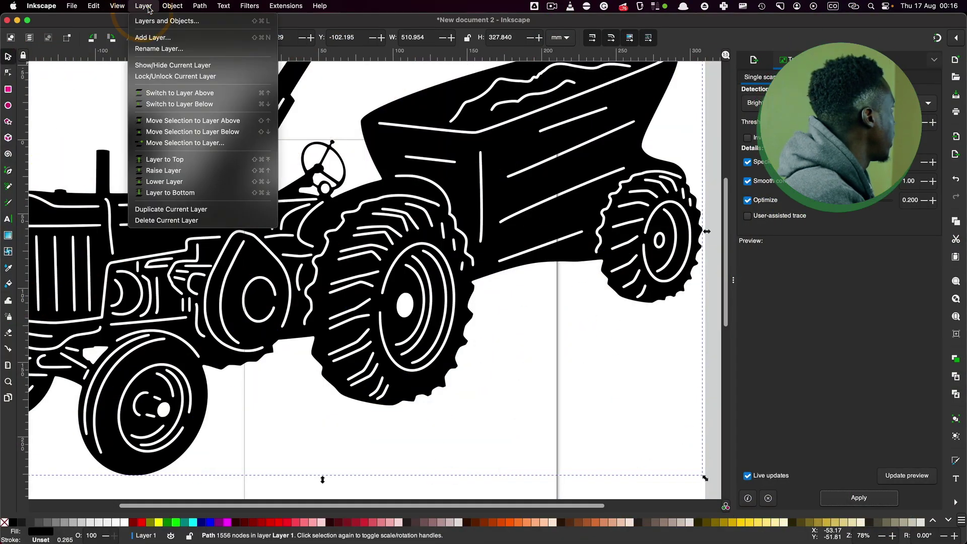
{"action": "left_click", "coordinate": [159, 22]}
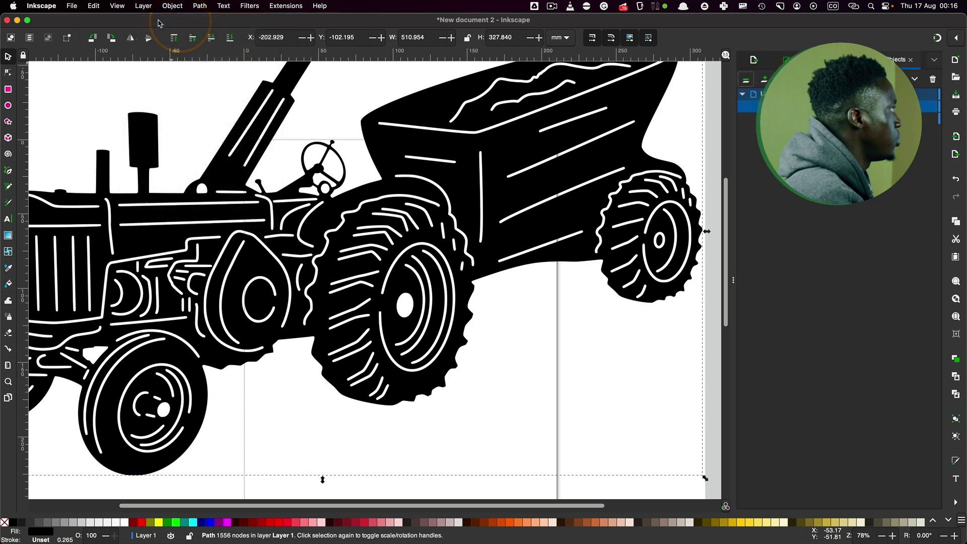
{"action": "mouse_move", "coordinate": [774, 105]}
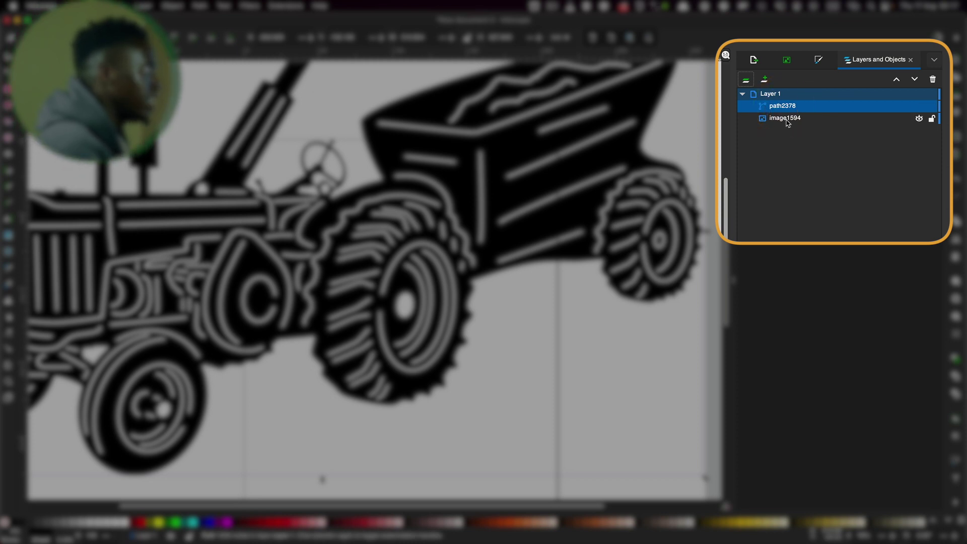
{"action": "left_click", "coordinate": [786, 119]}
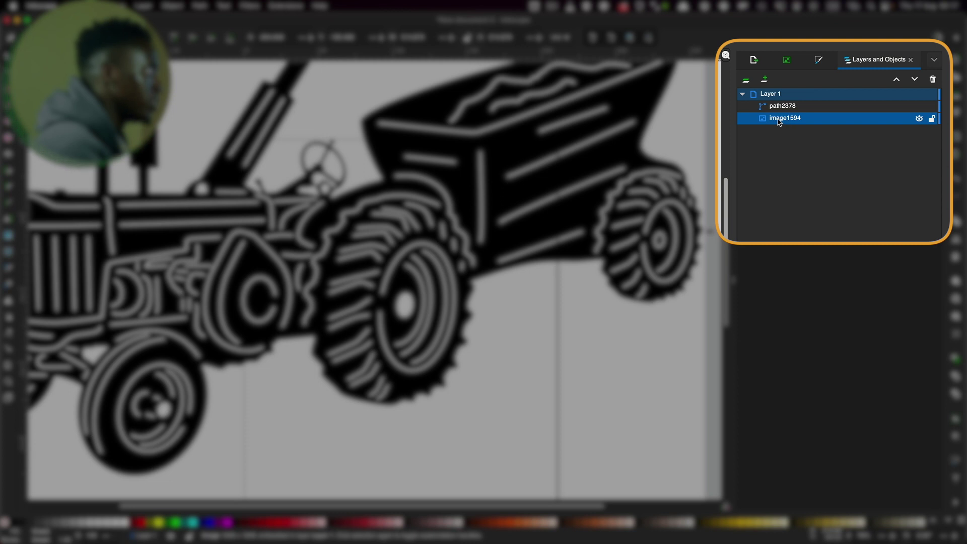
{"action": "left_click", "coordinate": [933, 80]}
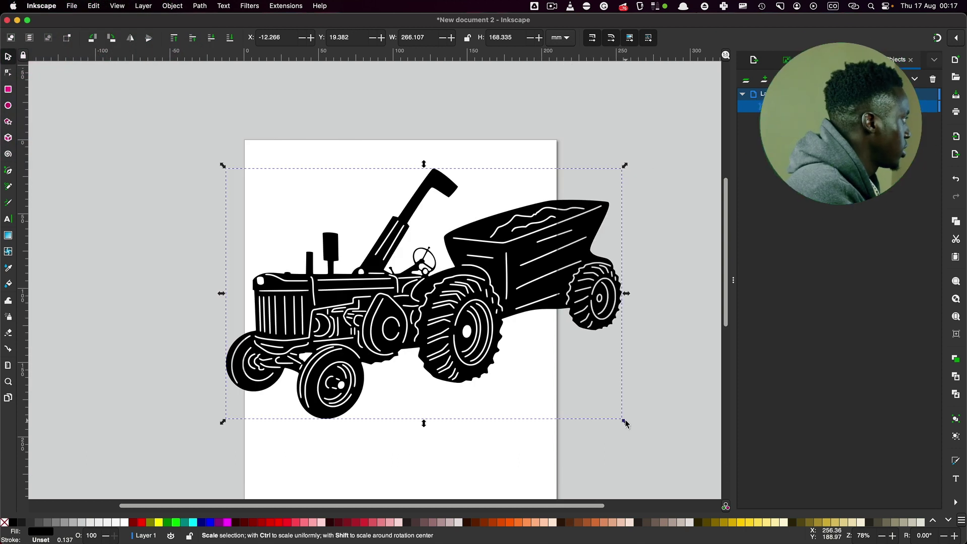
- Scale the traced tractor down to about 182 × 153 mm and move it within the page to about X 15.8, Y 54.6 mm
{"action": "left_click_drag", "start_coordinate": [625, 420], "coordinate": [535, 410]}
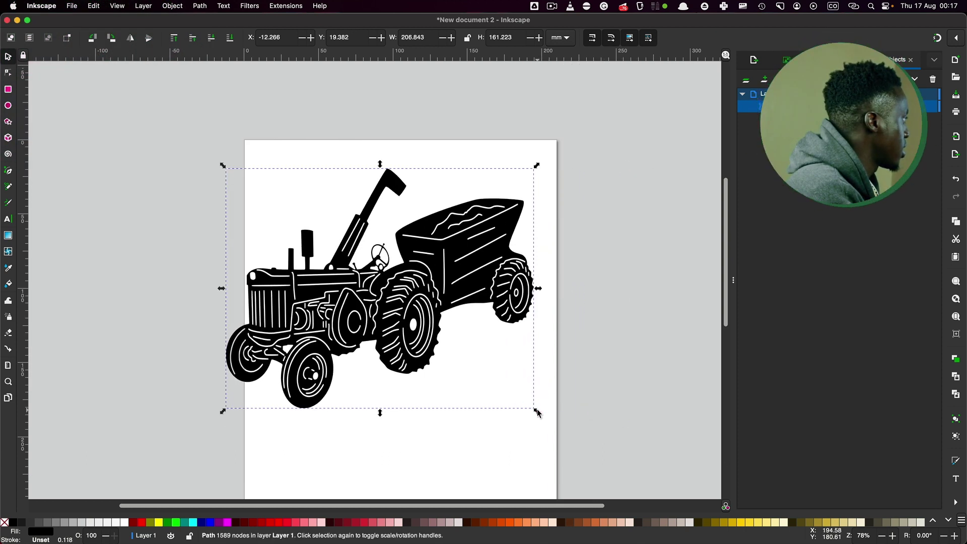
{"action": "left_click_drag", "start_coordinate": [221, 414], "coordinate": [251, 400]}
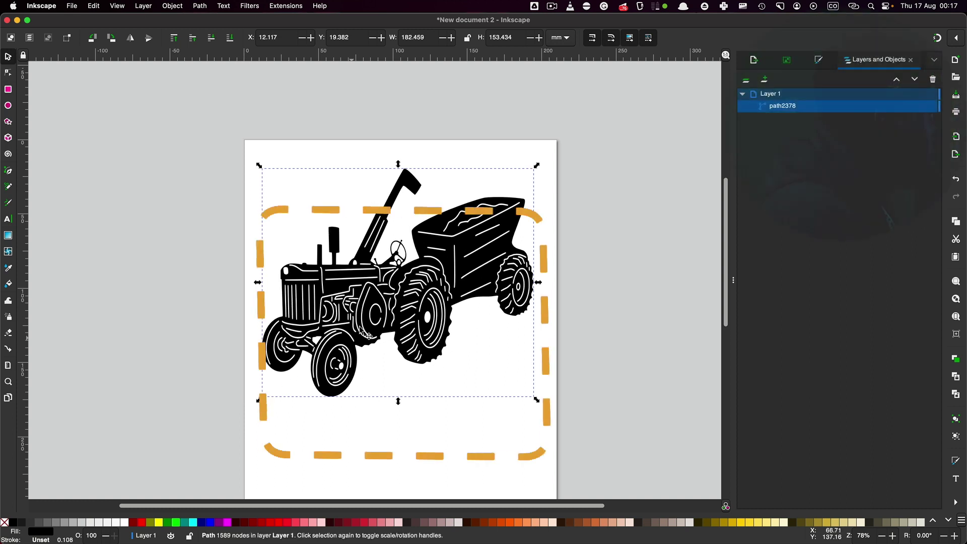
{"action": "left_click_drag", "start_coordinate": [430, 248], "coordinate": [445, 307]}
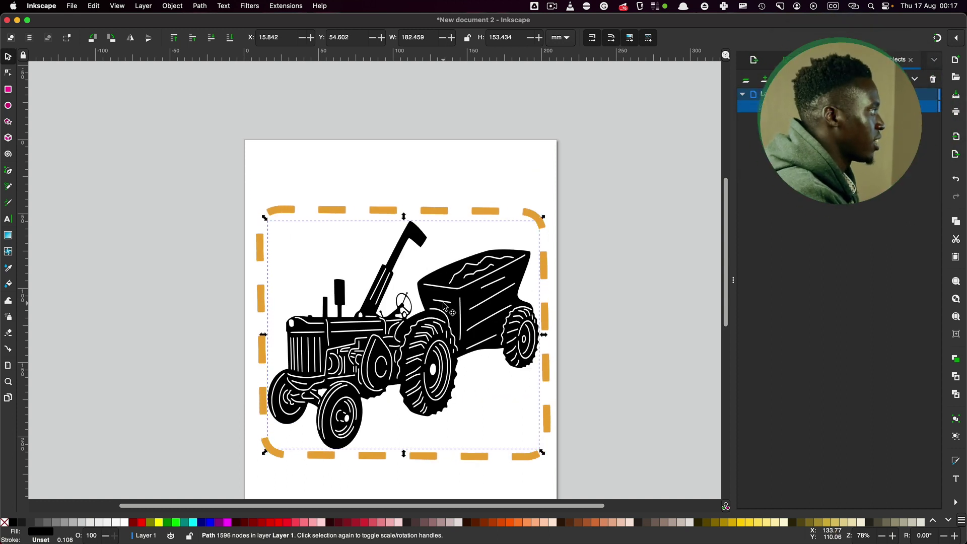
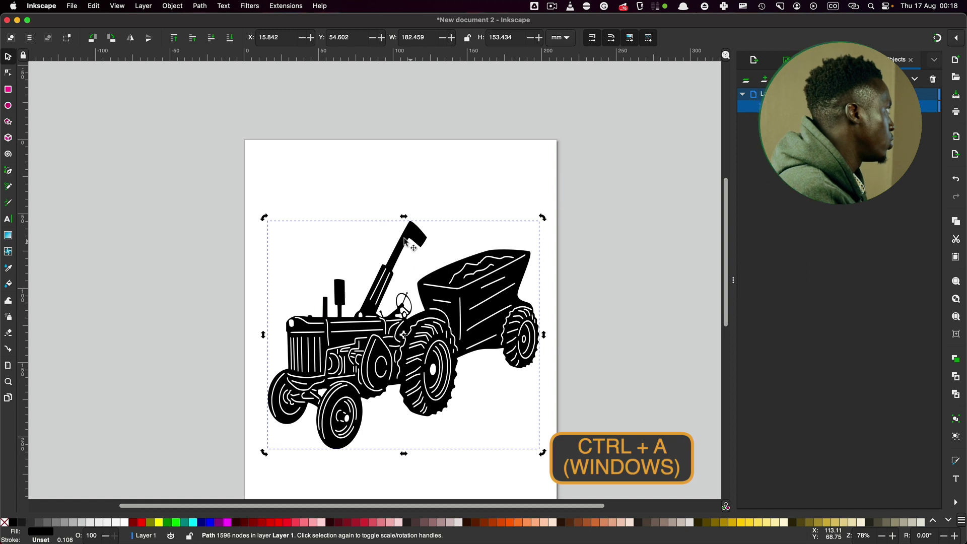
- Open Fill and Stroke for the traced tractor and set its fill to flat color
{"action": "left_click", "coordinate": [171, 11]}
{"action": "left_click", "coordinate": [185, 30]}
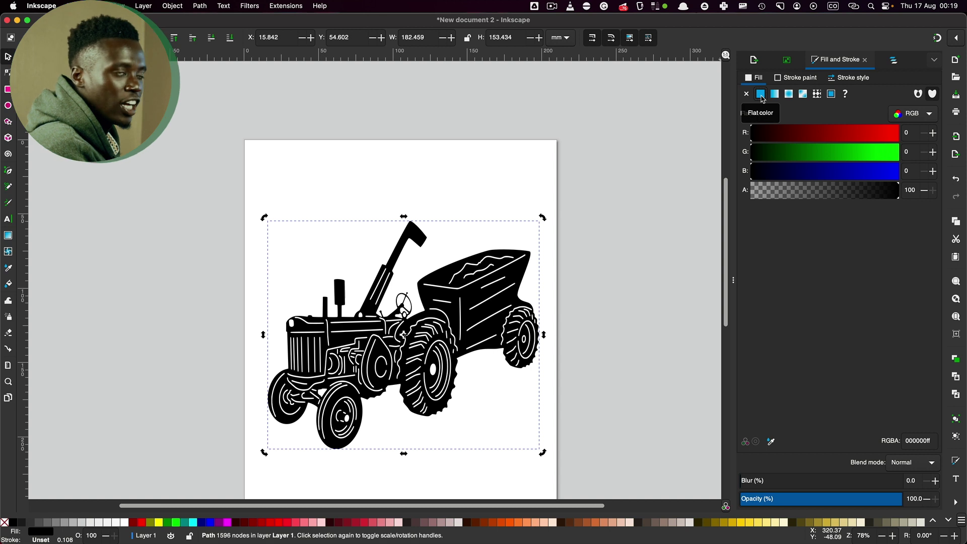
{"action": "left_click", "coordinate": [775, 94]}
{"action": "left_click", "coordinate": [761, 94]}
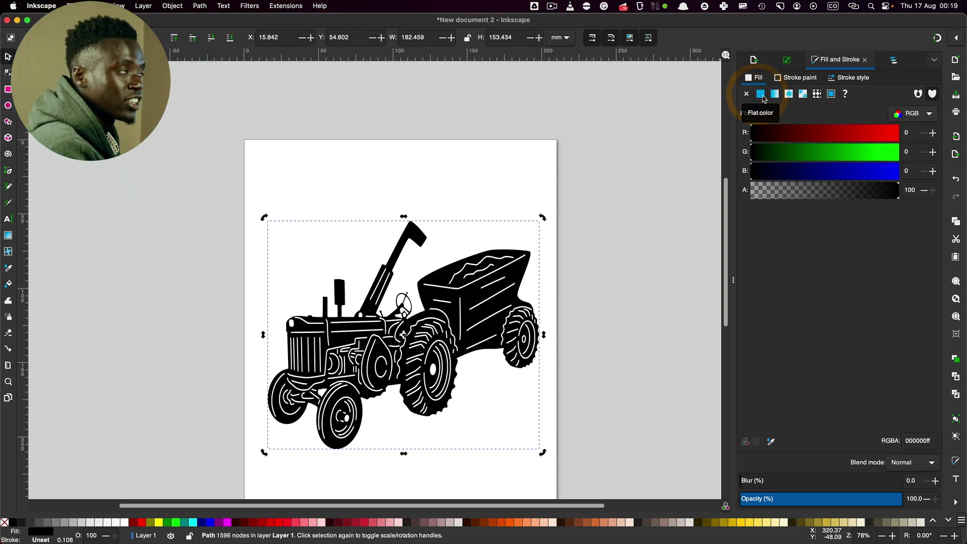
- Try linear and mesh gradients on the traced tractor's fill, and set it to a radial gradient
{"action": "left_click", "coordinate": [775, 94]}
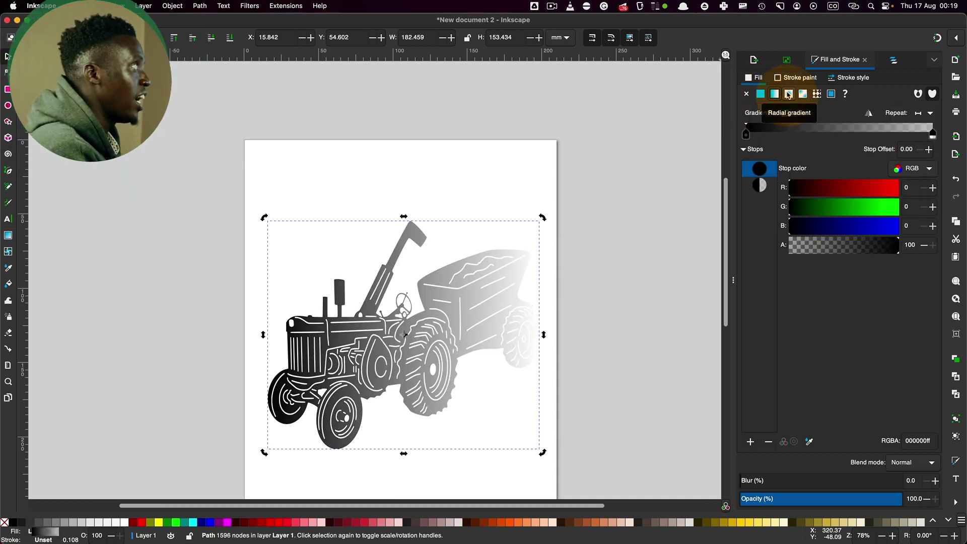
{"action": "left_click", "coordinate": [789, 94]}
{"action": "left_click", "coordinate": [803, 94]}
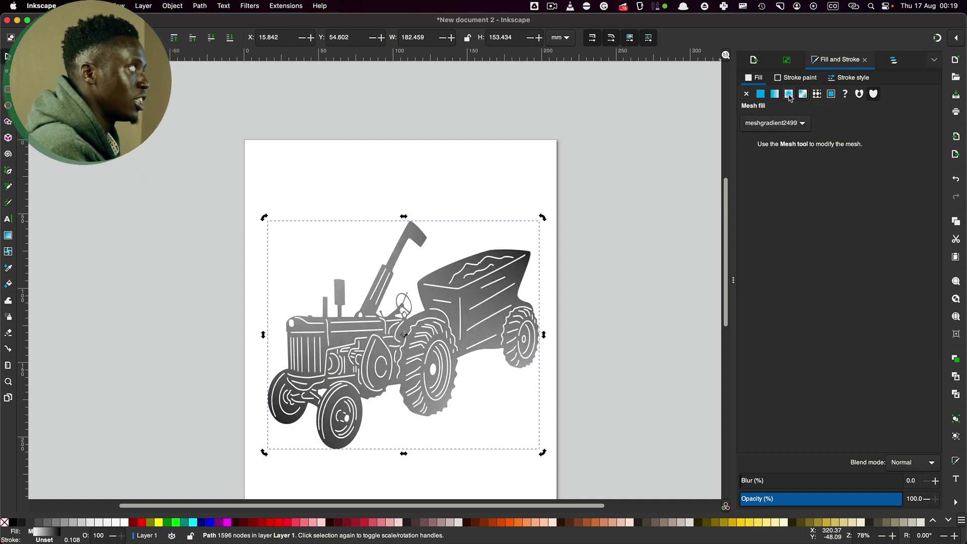
{"action": "left_click", "coordinate": [789, 95]}
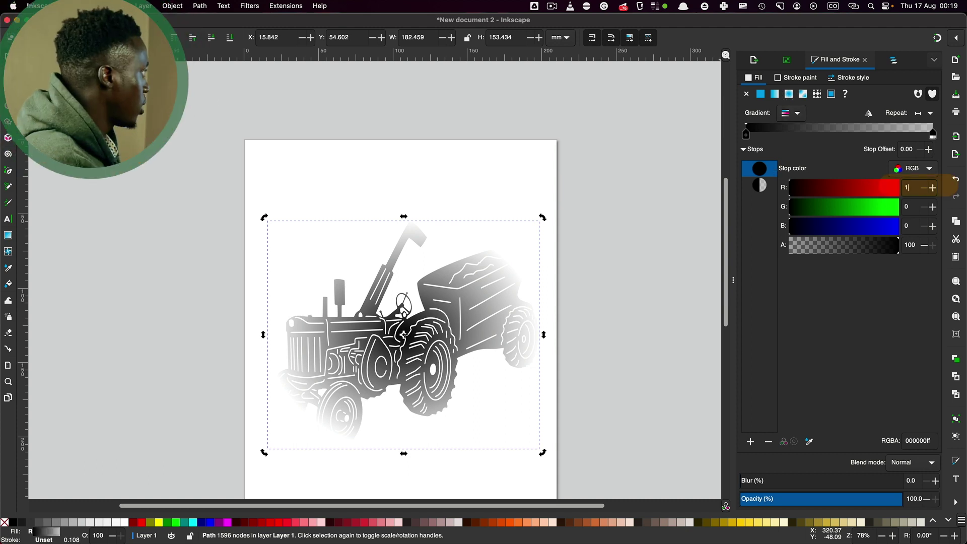
- Set the radial gradient's first stop color to RGB 145, 200, 234
{"action": "double_click", "coordinate": [933, 206]}
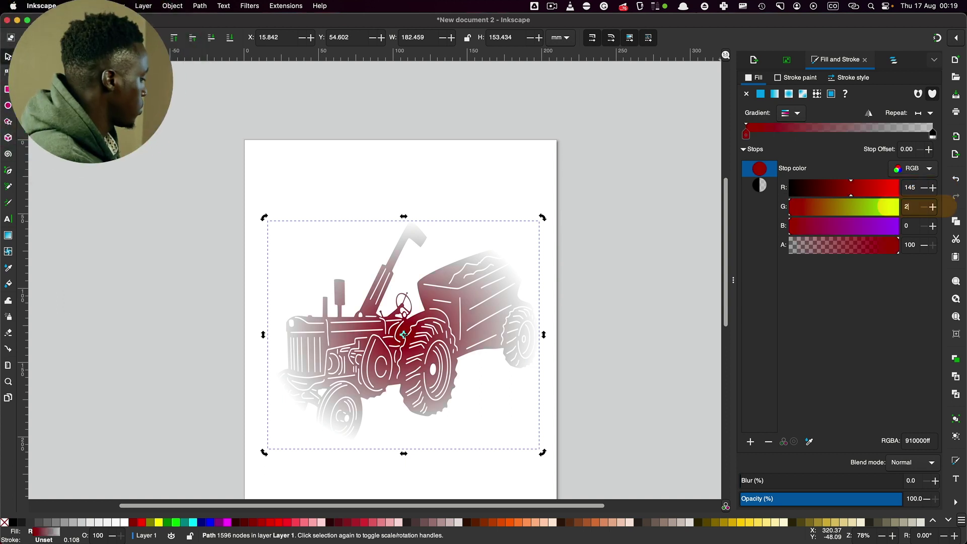
{"action": "key", "text": "Tab"}
{"action": "type", "text": "2"}
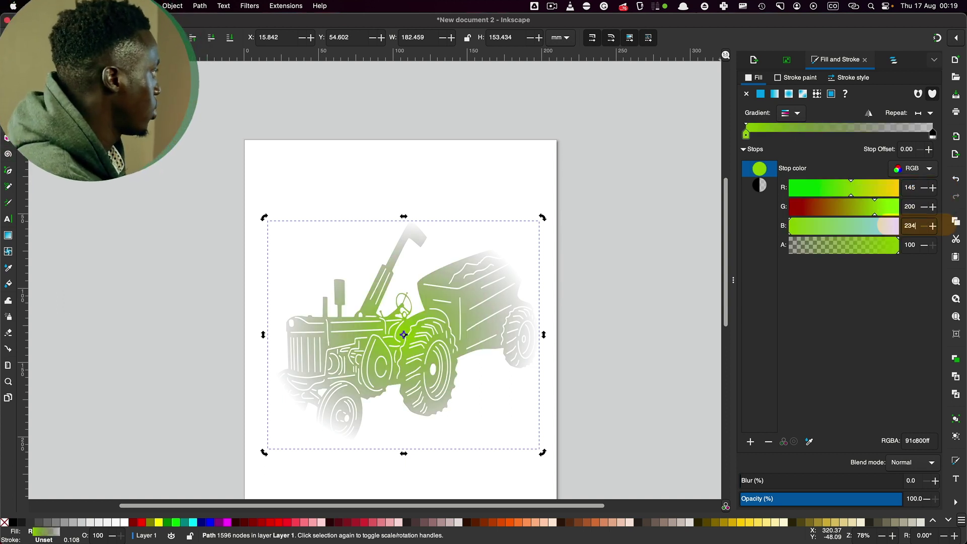
{"action": "type", "text": "34"}
{"action": "key", "text": "Tab"}
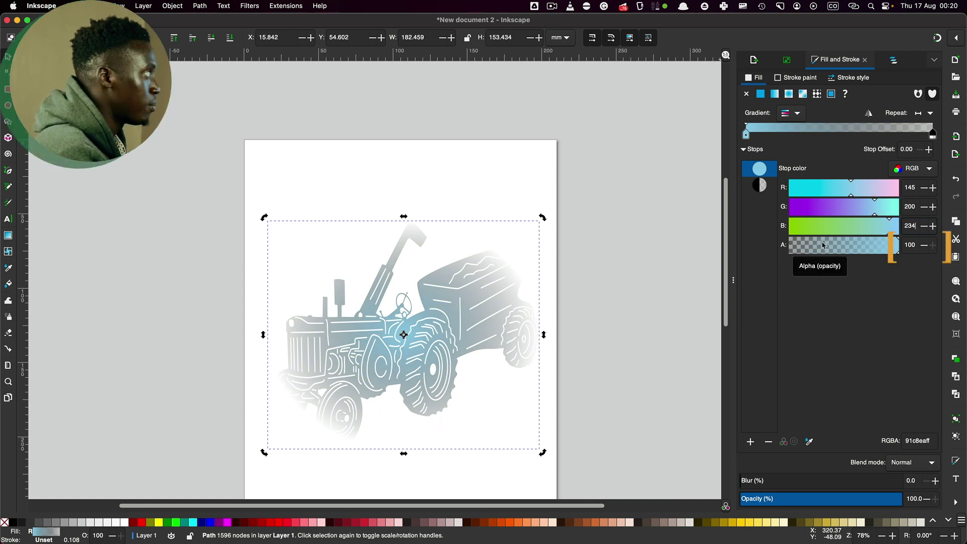
- Select the gradient's end stop and set its green value to 254
{"action": "left_click", "coordinate": [761, 186]}
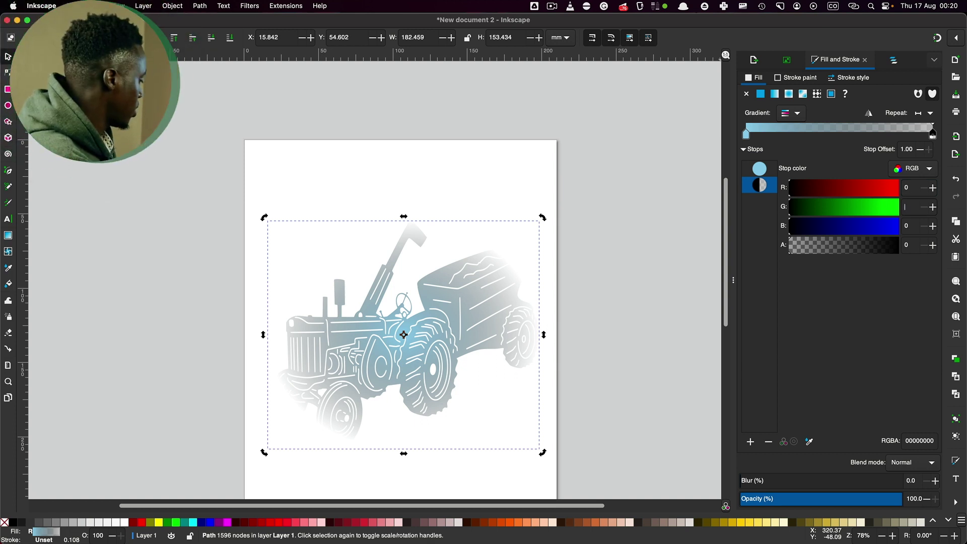
{"action": "type", "text": "254"}
{"action": "key", "text": "Return"}
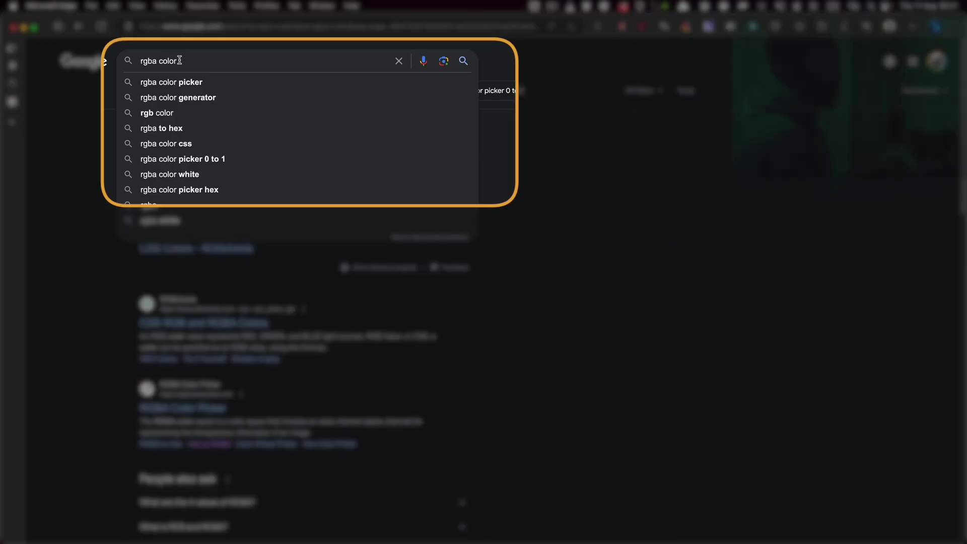
- Search the web for a hex code to RGB converter and convert #FFFFFF to RGB on RapidTables
{"action": "key", "text": "super+a"}
{"action": "key", "text": "BackSpace"}
{"action": "type", "text": "hex"}
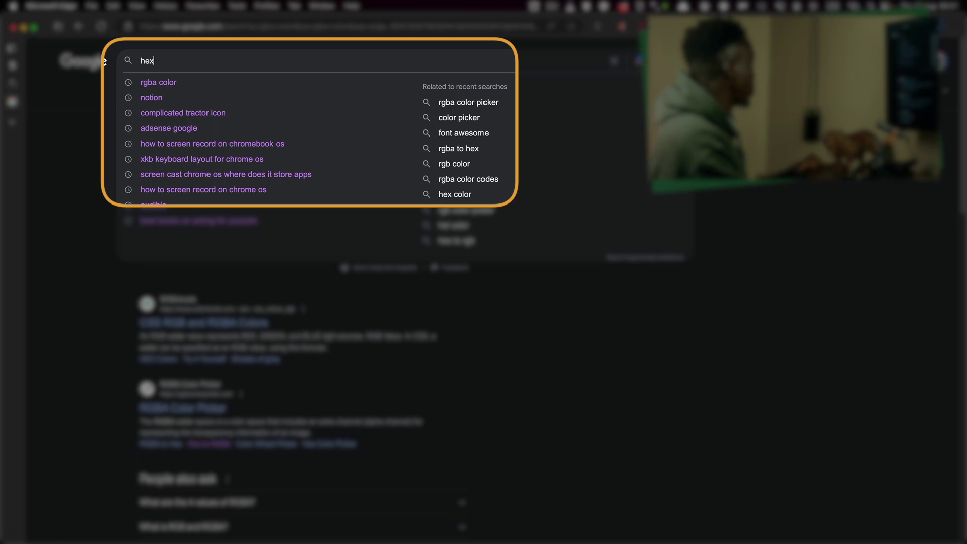
{"action": "type", "text": " code to g"}
{"action": "key", "text": "BackSpace"}
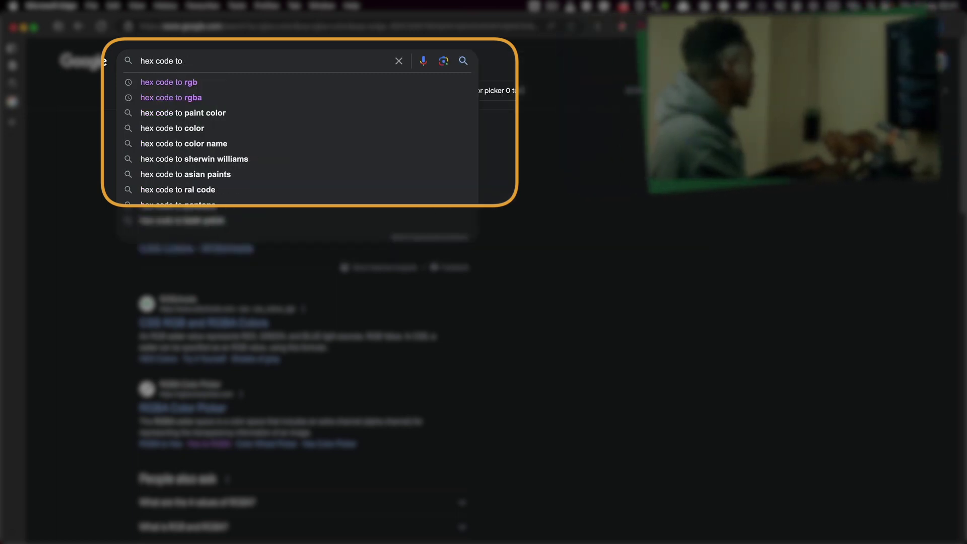
{"action": "type", "text": "rgb co"}
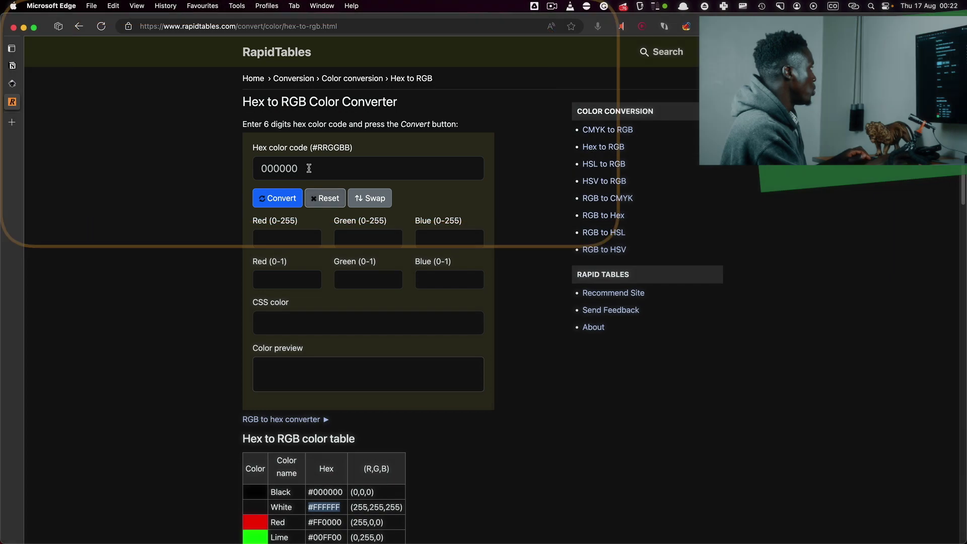
{"action": "left_click", "coordinate": [309, 169]}
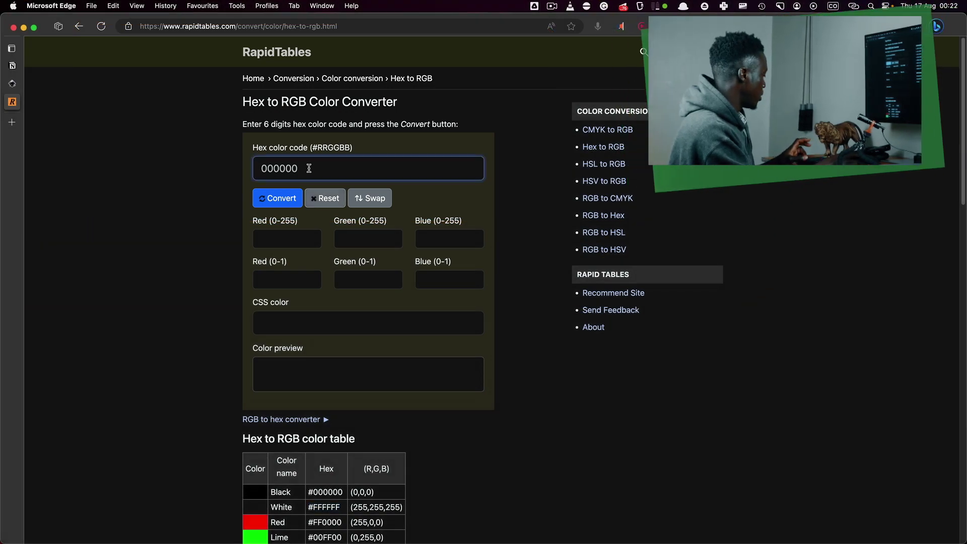
{"action": "left_click", "coordinate": [261, 201]}
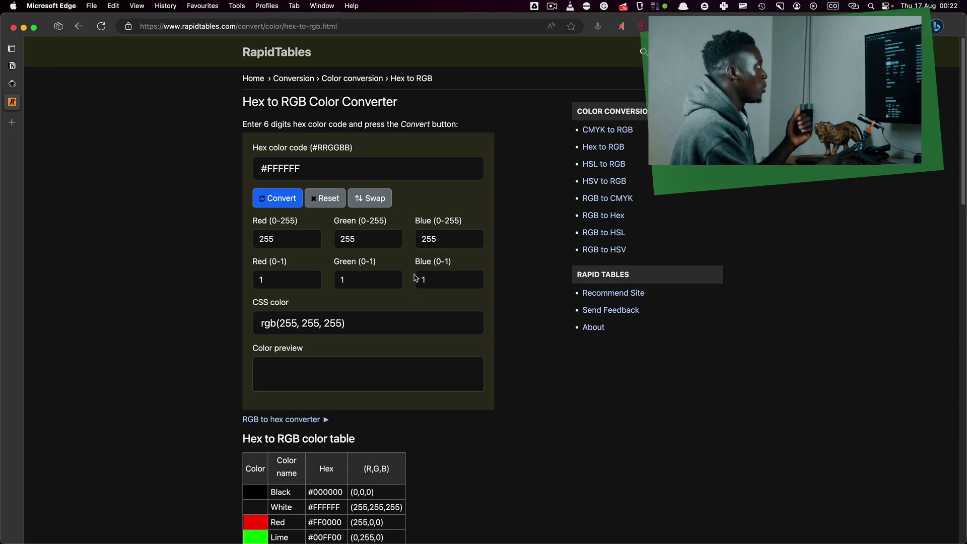
- Switch back to Inkscape and give the traced tractor a flat black stroke paint
{"action": "key", "text": "super+space"}
{"action": "type", "text": "ink"}
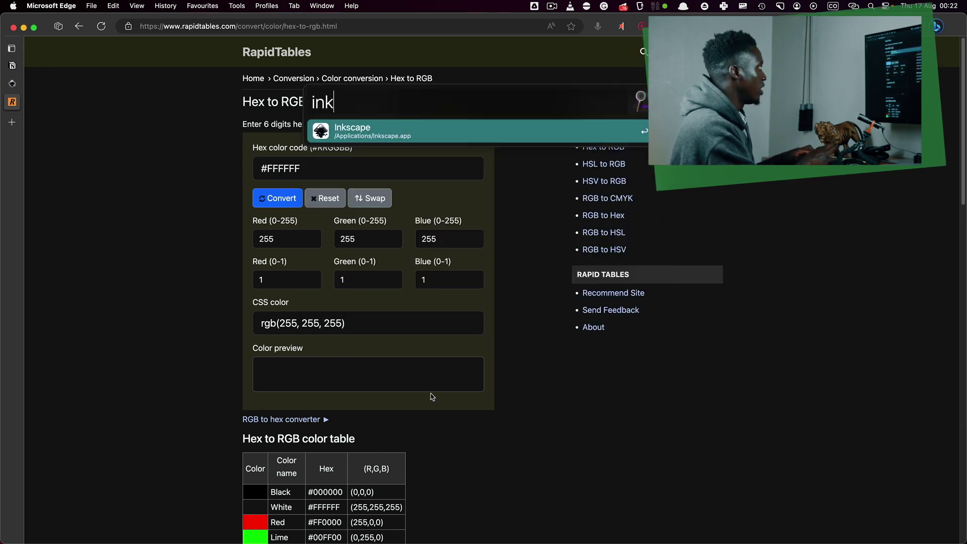
{"action": "key", "text": "Return"}
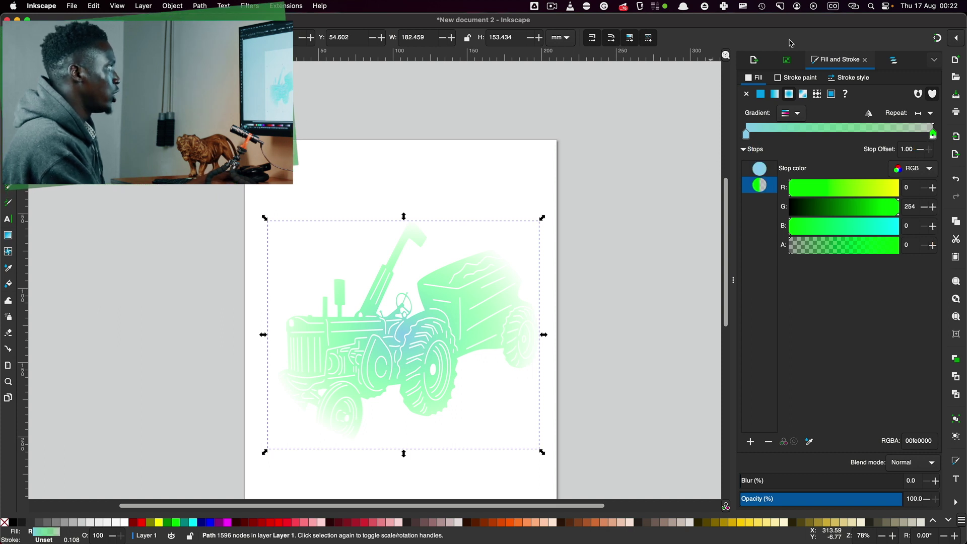
{"action": "left_click", "coordinate": [796, 79]}
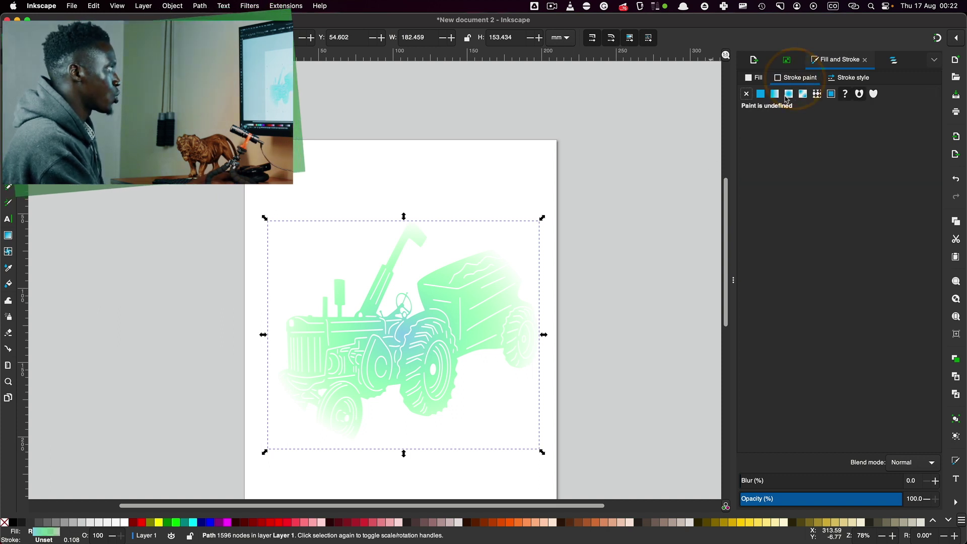
{"action": "left_click", "coordinate": [761, 94]}
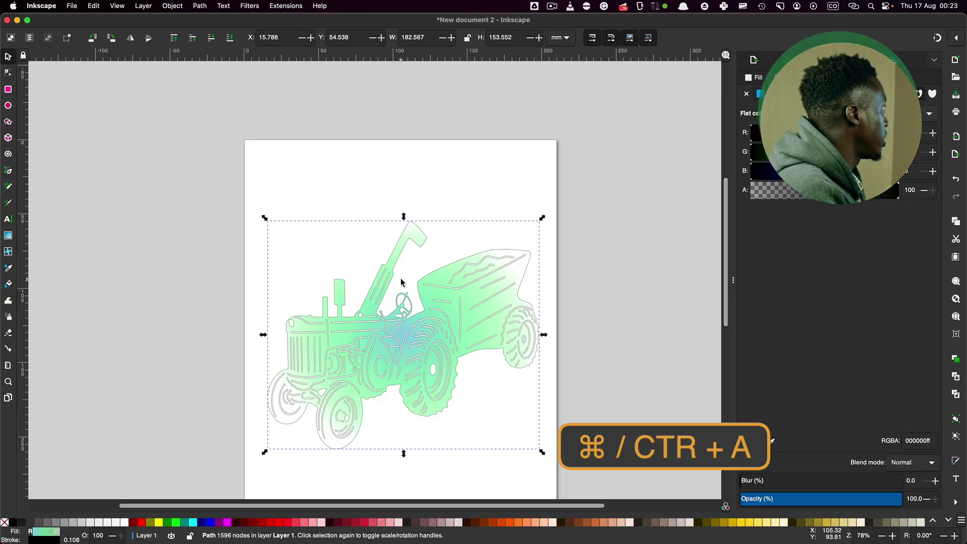
- Set up a single-image export of the selected tractor with Export Selected only enabled, and open the file format options
{"action": "left_click", "coordinate": [75, 8]}
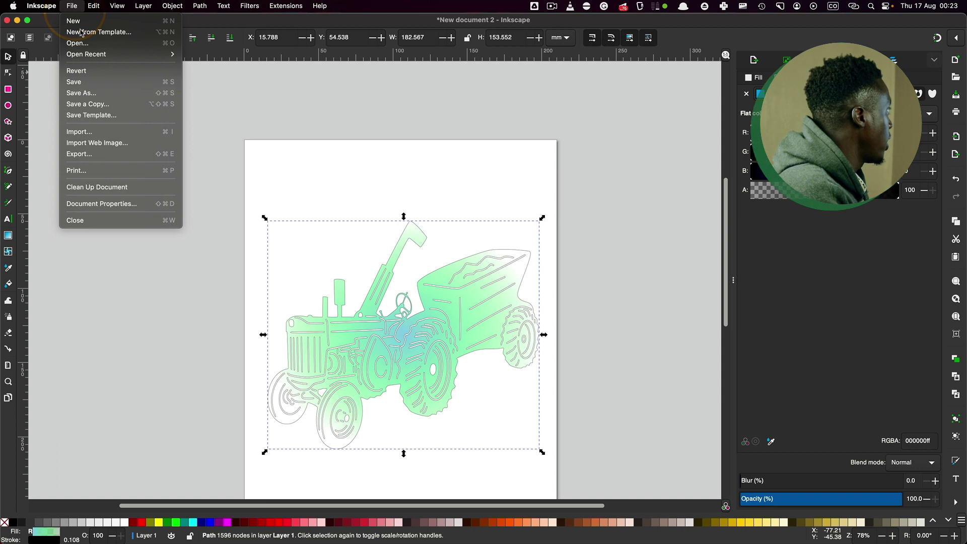
{"action": "left_click", "coordinate": [77, 154]}
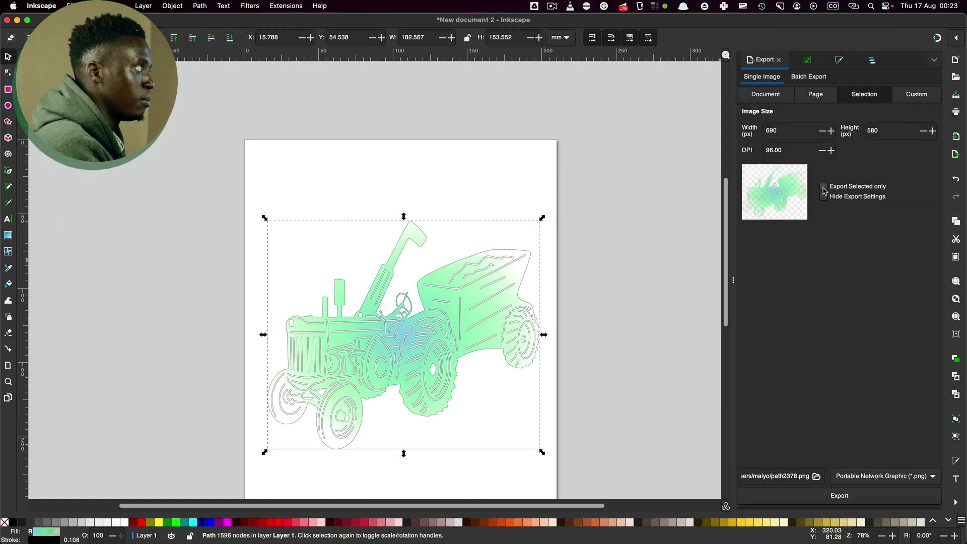
{"action": "left_click", "coordinate": [824, 190]}
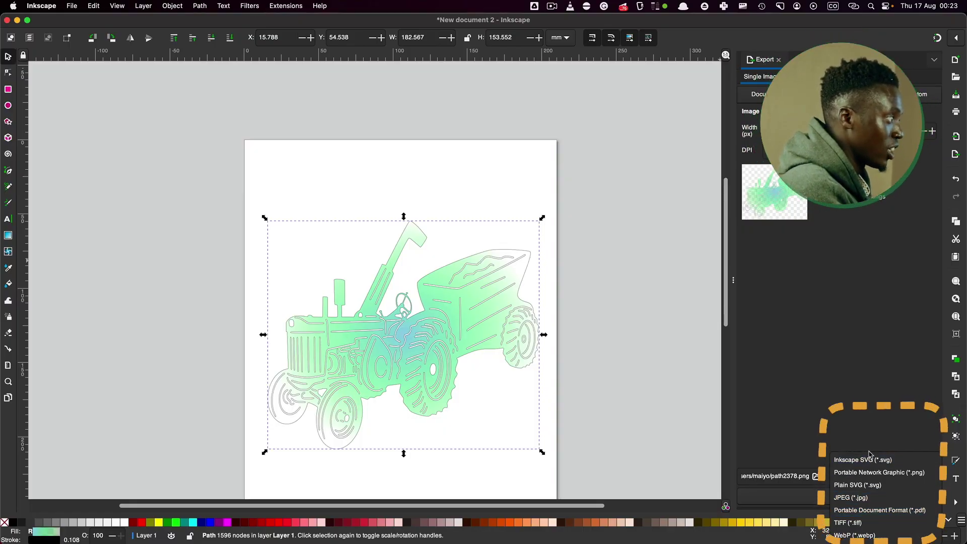
{"action": "left_click", "coordinate": [873, 485]}
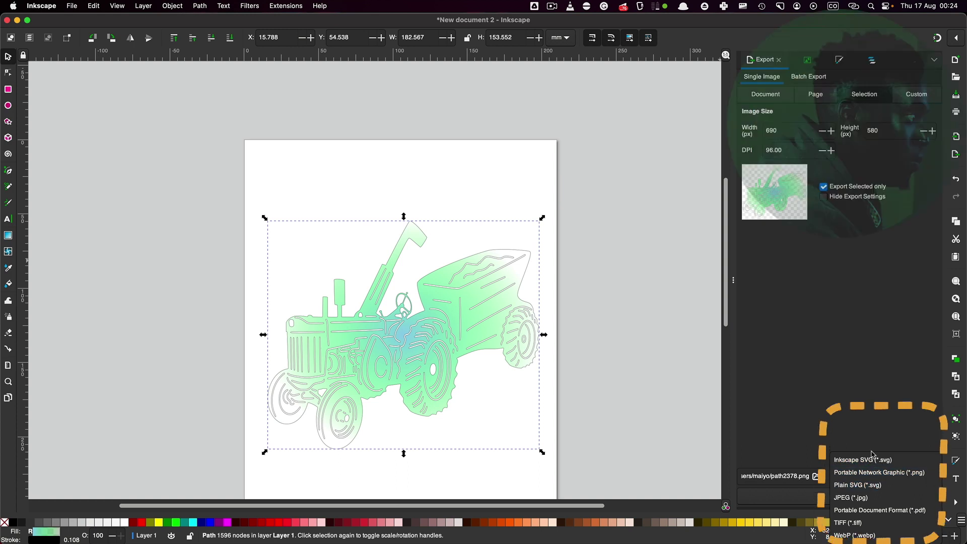
{"action": "left_click", "coordinate": [876, 479]}
{"action": "left_click", "coordinate": [847, 477]}
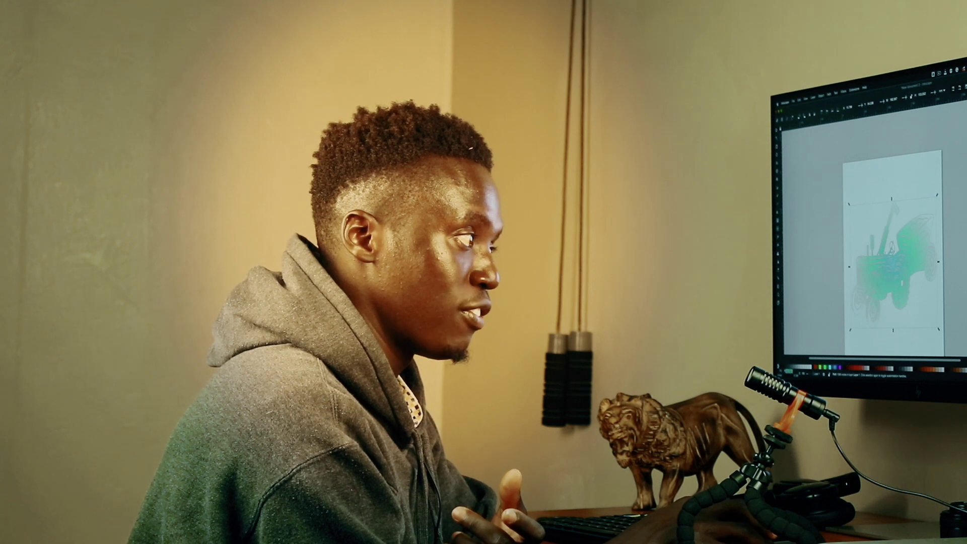